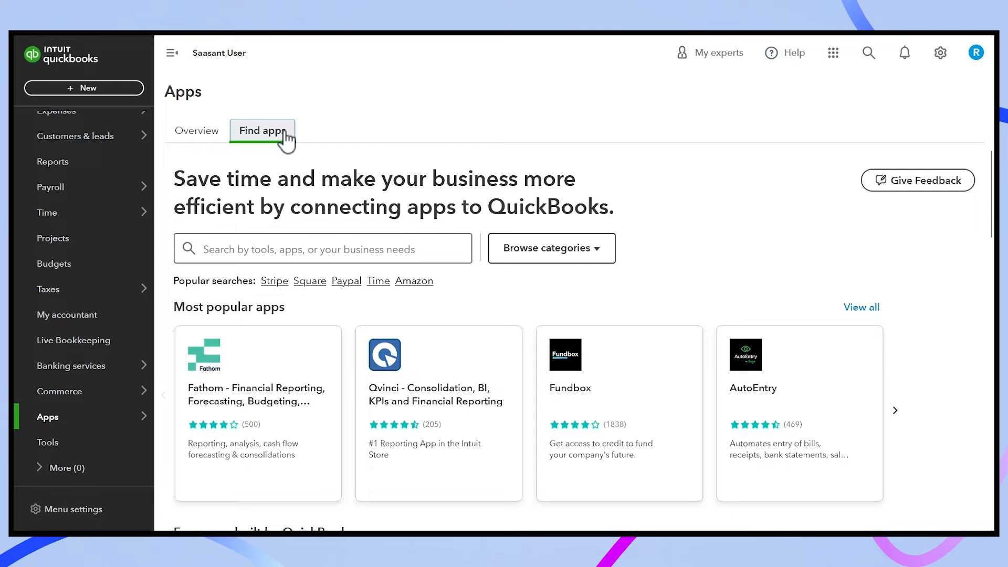
# Search the app marketplace for 'Saasant' and launch the Bulk Import Excel | CSV | IIF app.
pyautogui.click(257, 253)
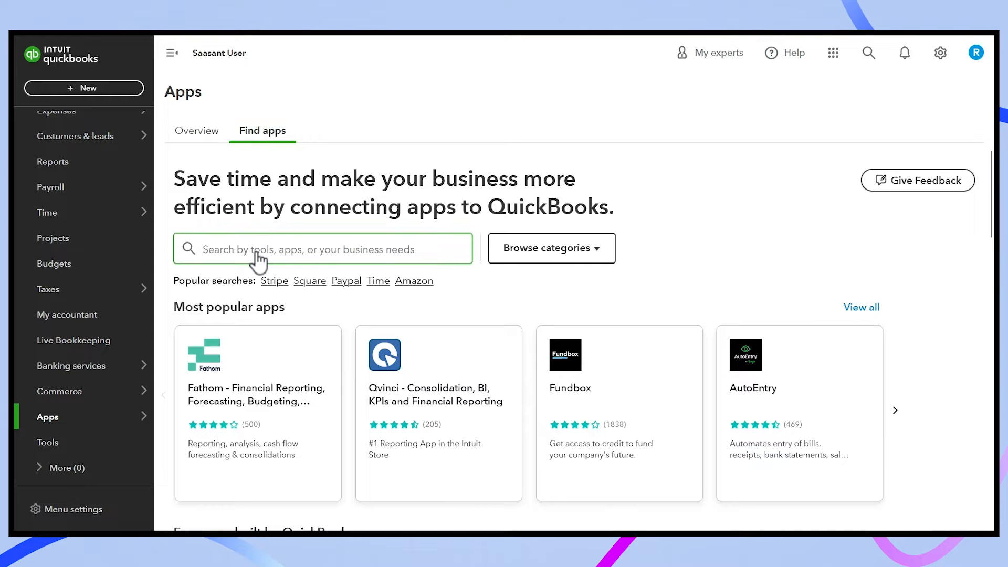
pyautogui.write('Saasant')
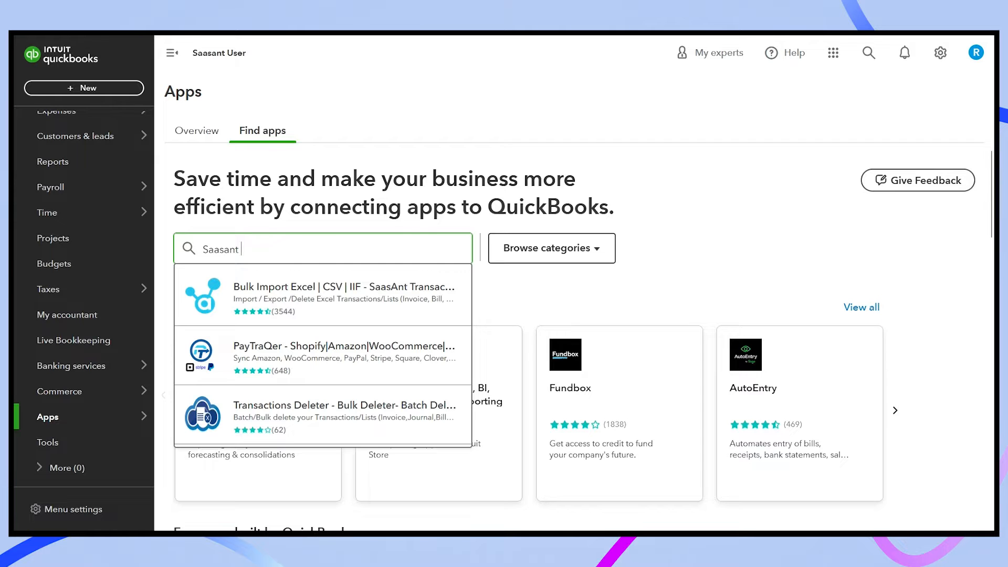
pyautogui.click(297, 281)
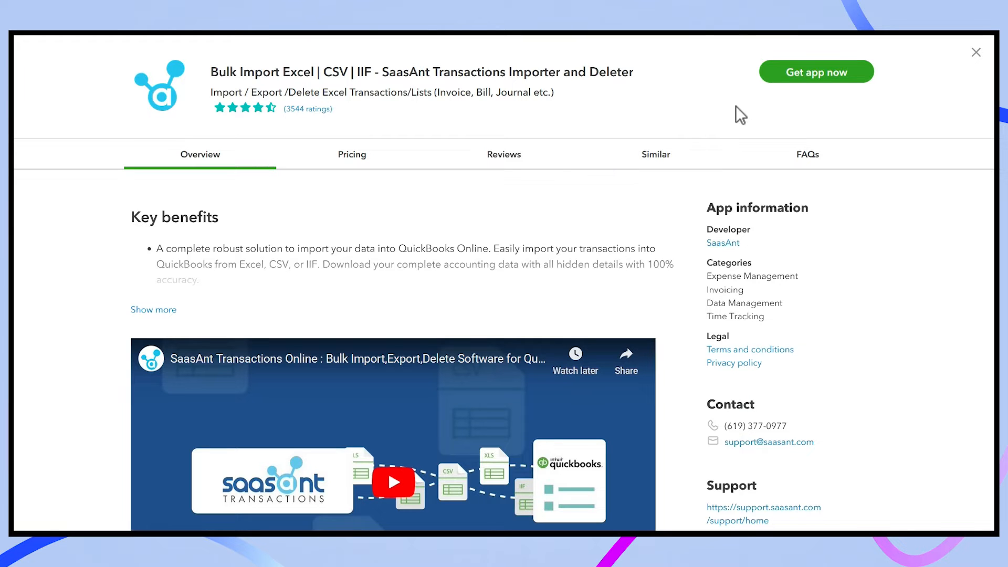
pyautogui.click(815, 73)
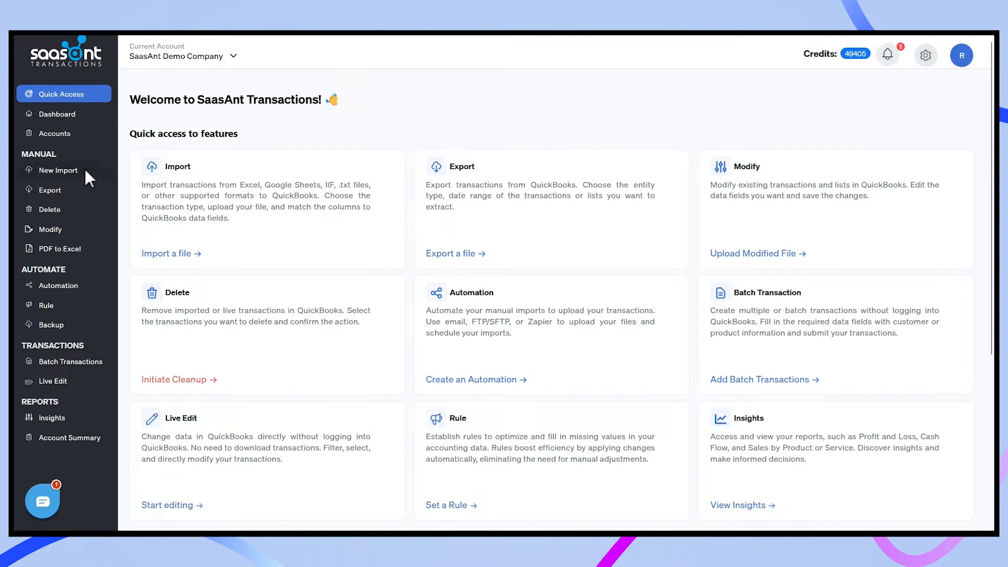
# Start a new Transaction import with Received Payments as the type.
pyautogui.click(88, 180)
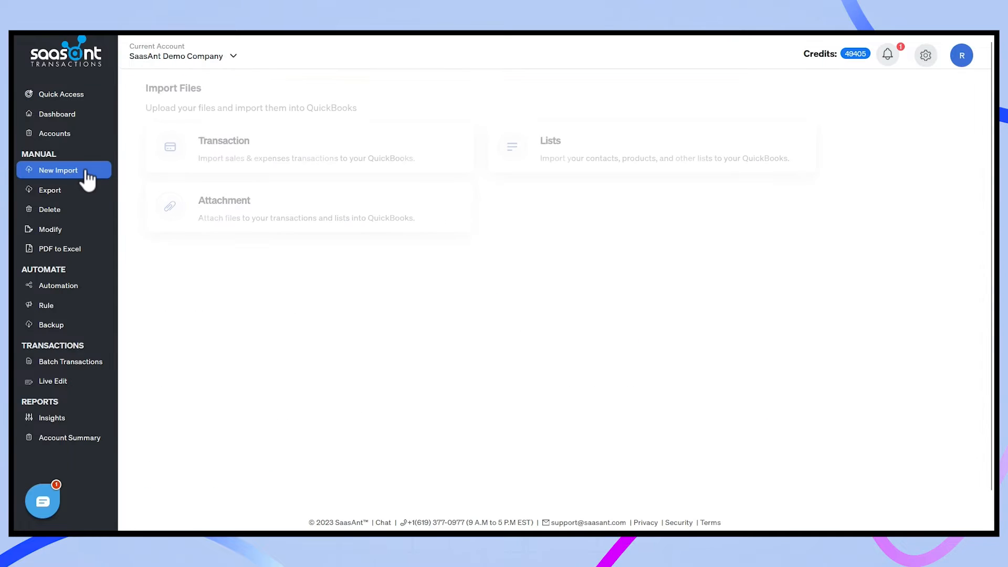
pyautogui.click(288, 154)
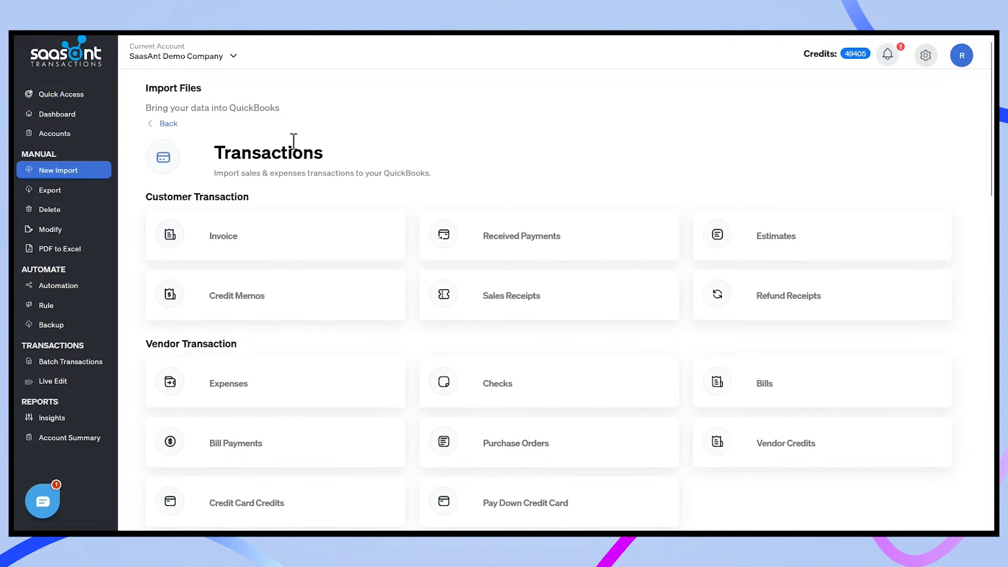
pyautogui.click(597, 252)
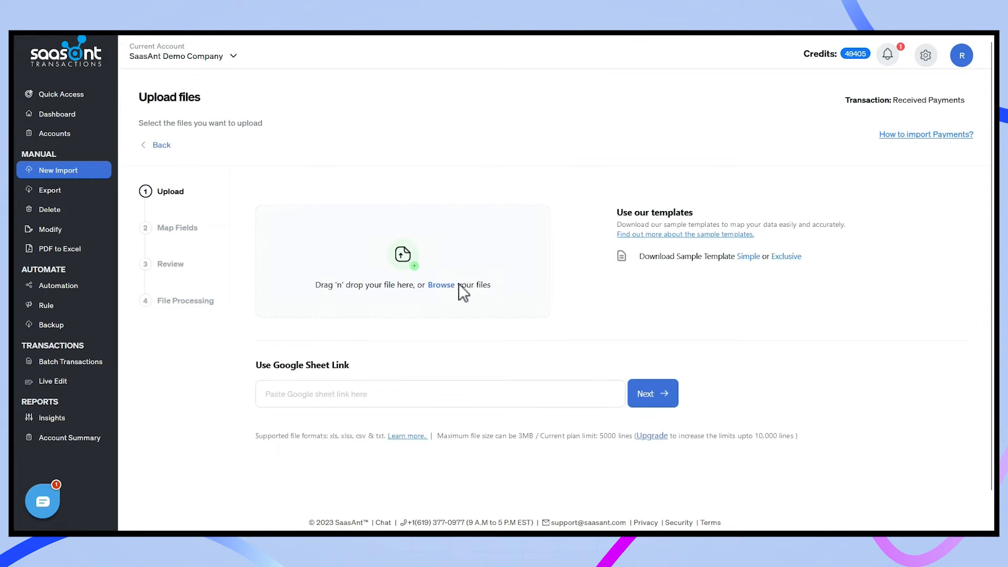
# Upload SaasAnt_Excel_Transactions_US_Template_Receive Payments.xlsx from the computer.
pyautogui.click(441, 285)
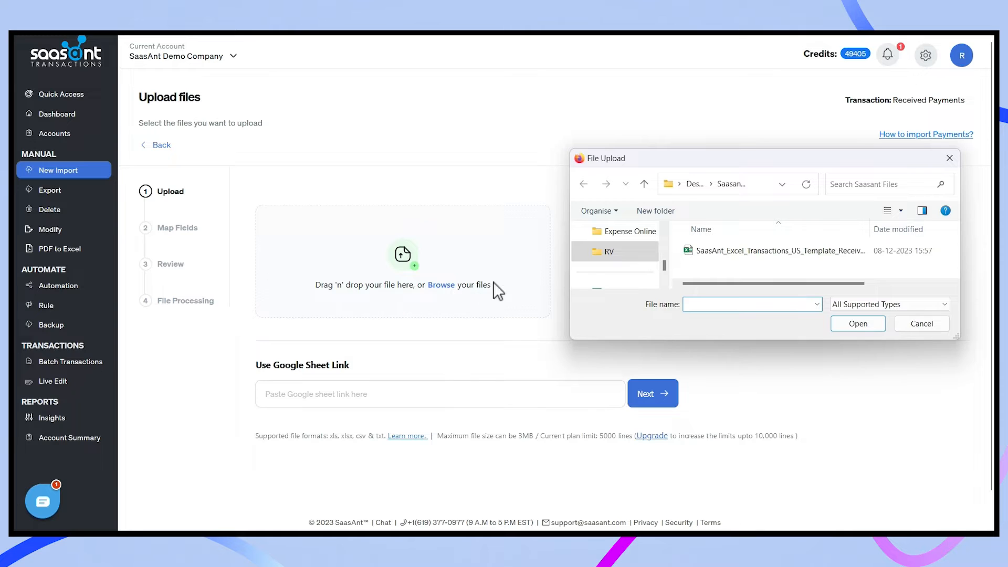
pyautogui.click(732, 252)
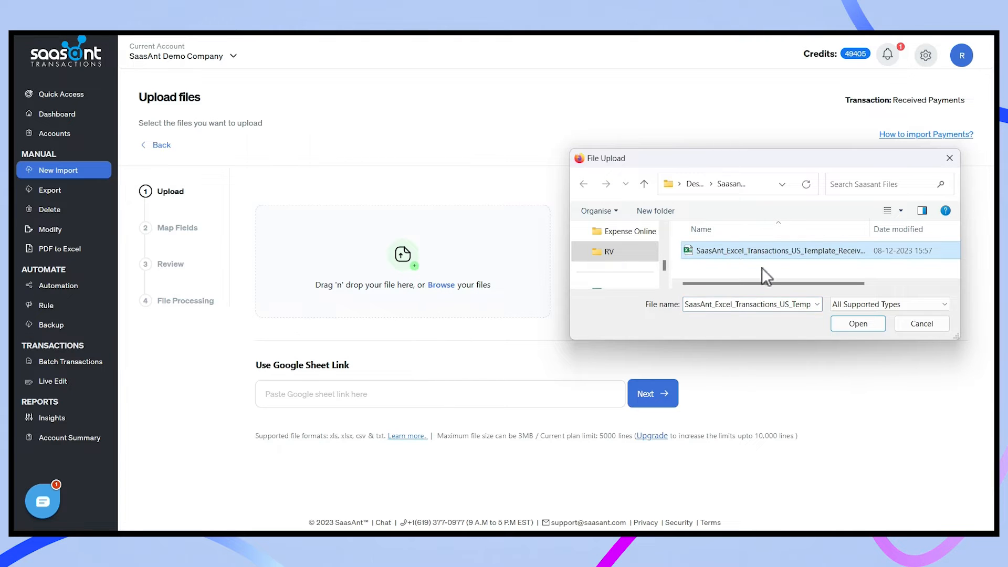
pyautogui.click(846, 322)
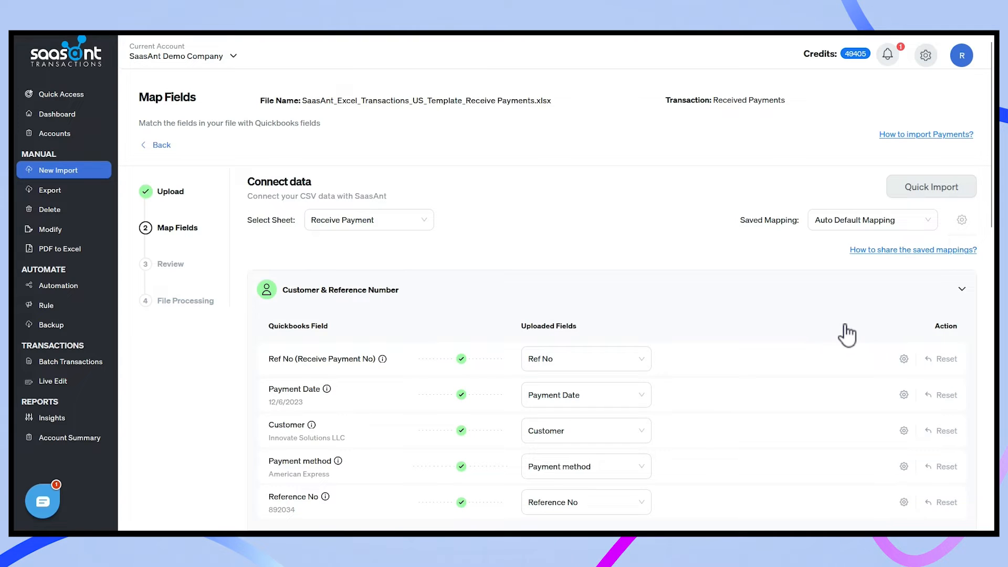
# Inspect which file column is mapped to Ref No, leaving it unchanged.
pyautogui.click(641, 360)
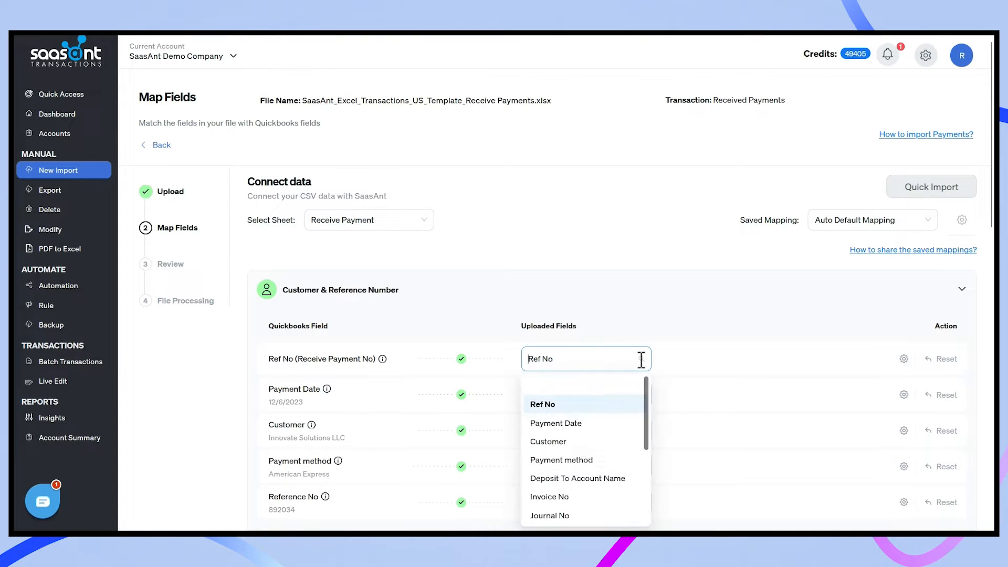
pyautogui.scroll(-3, 629, 407)
pyautogui.scroll(-1, 628, 410)
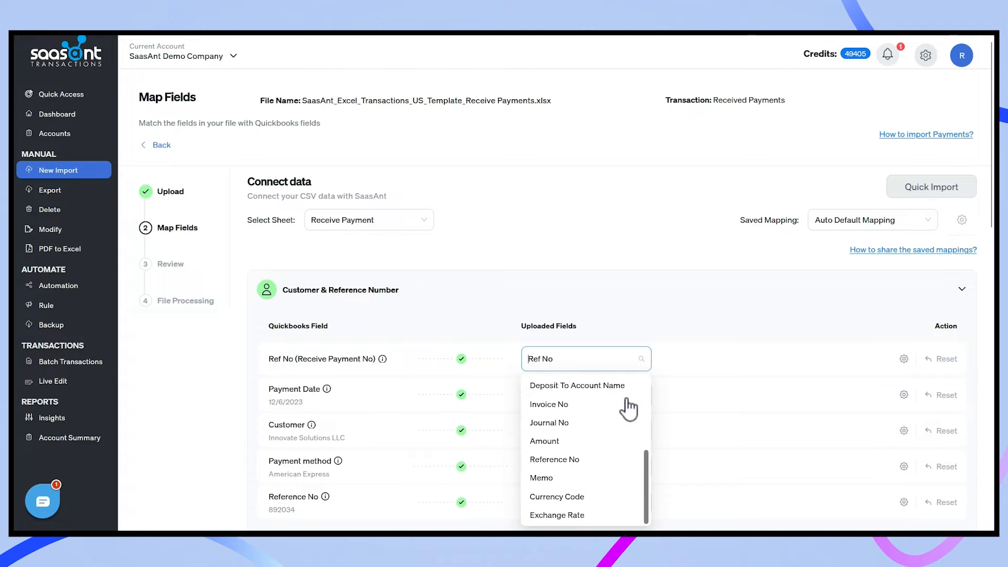
pyautogui.scroll(4, 628, 407)
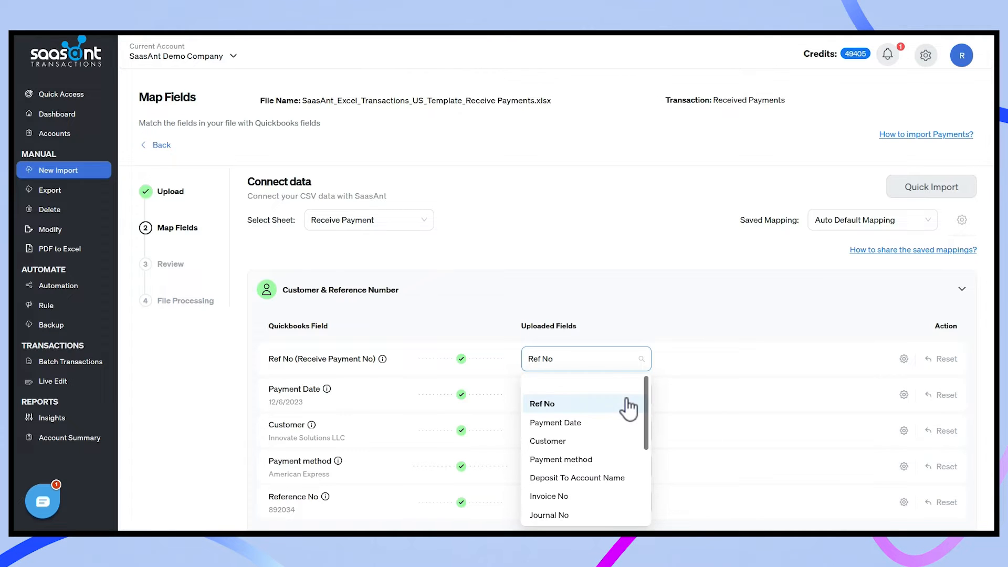
pyautogui.click(695, 371)
# Scroll through the remaining mapped fields and open the Preview Mapping view.
pyautogui.scroll(-4, 695, 371)
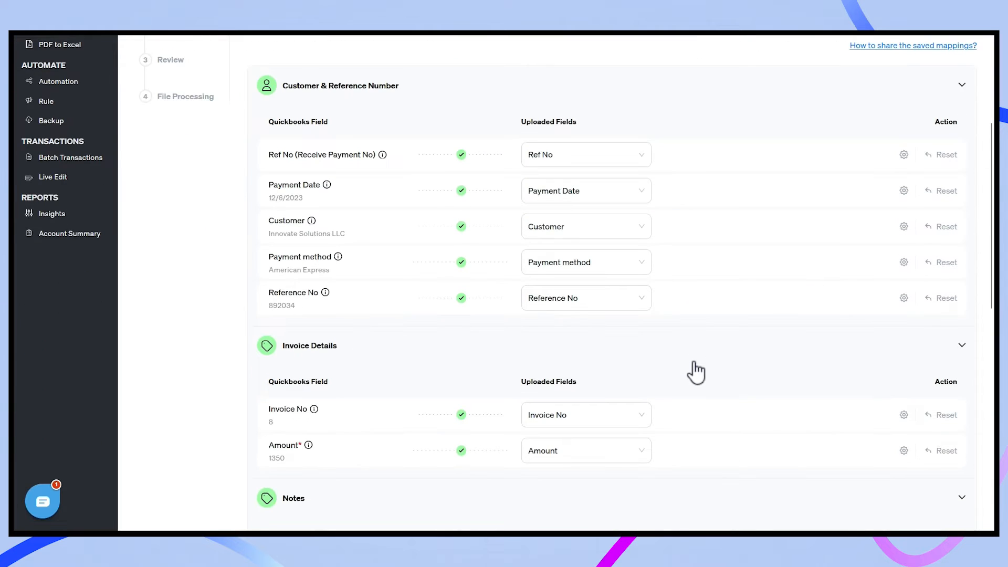
pyautogui.scroll(-4, 695, 371)
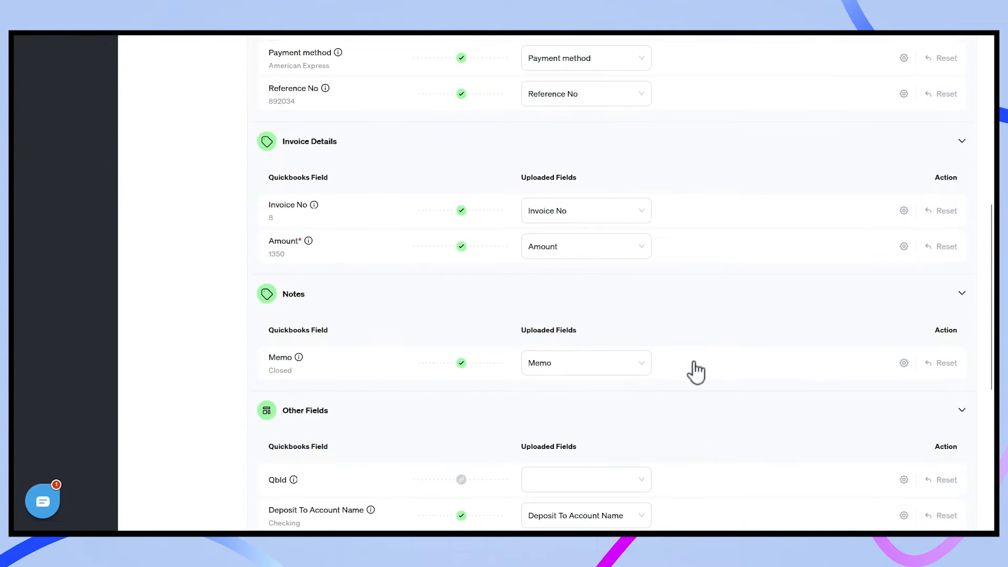
pyautogui.scroll(-4, 695, 371)
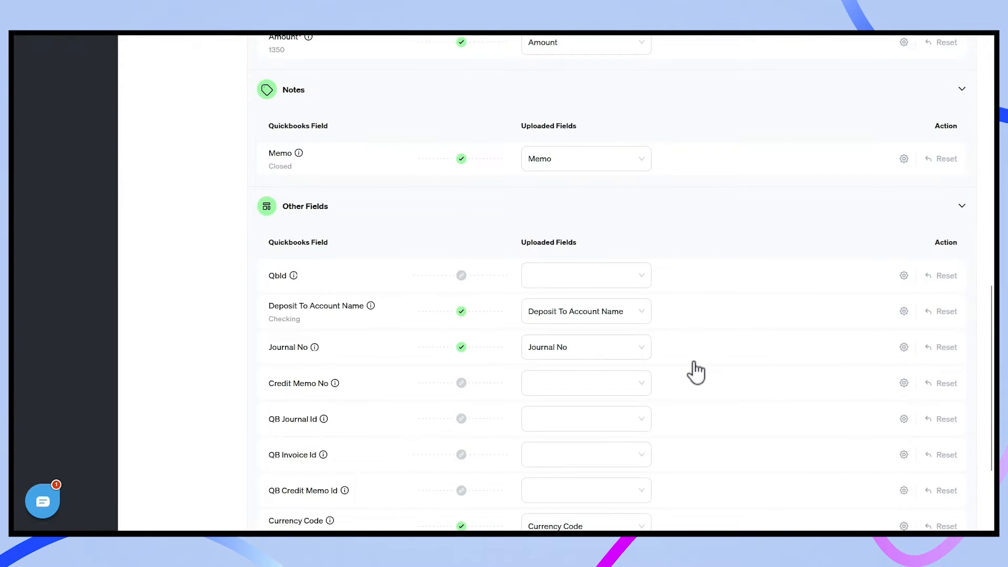
pyautogui.scroll(-4, 695, 372)
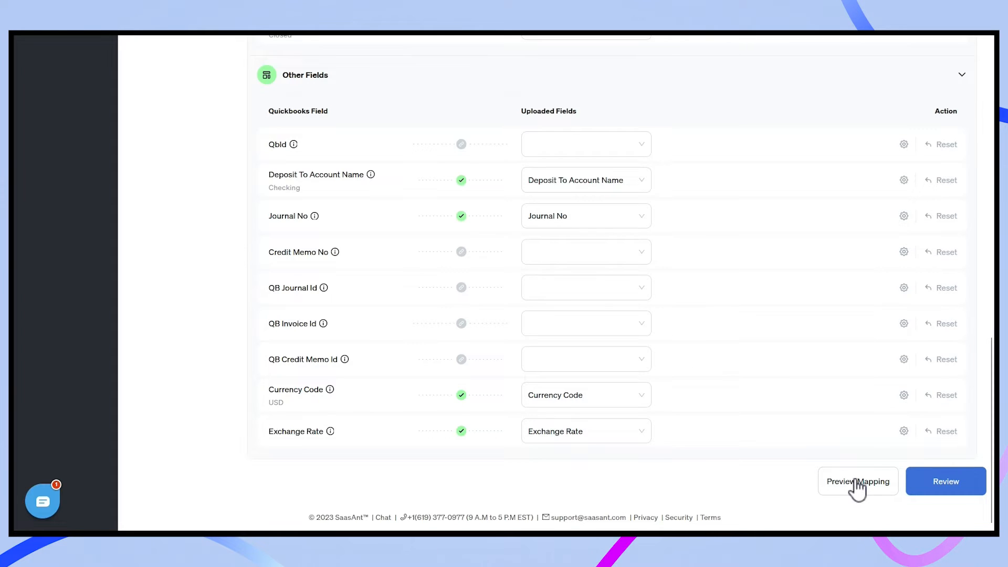
pyautogui.click(857, 486)
# Review the 37 payment rows, checking row 2's customer and Checking cells are editable, then upload.
pyautogui.click(944, 487)
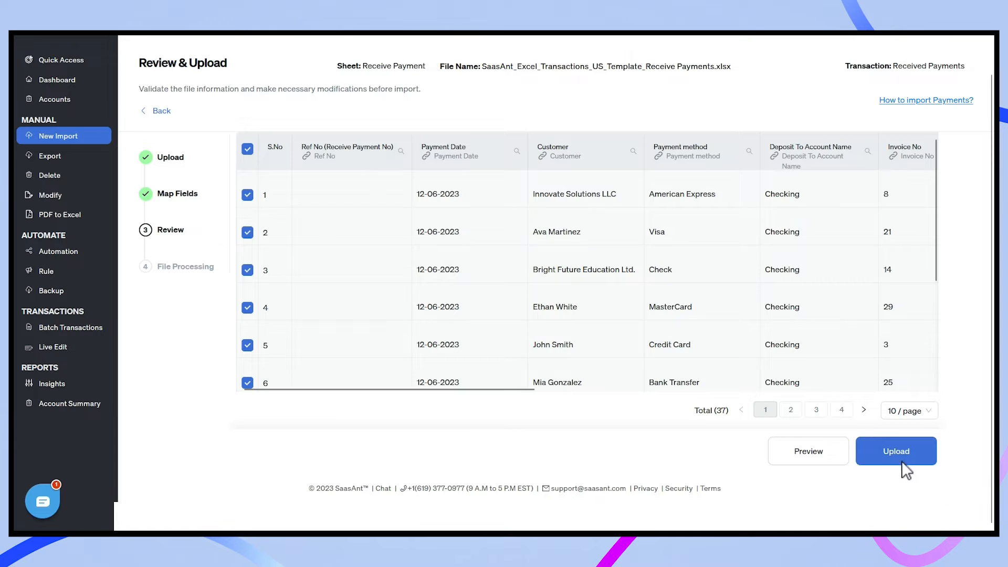
pyautogui.click(581, 231)
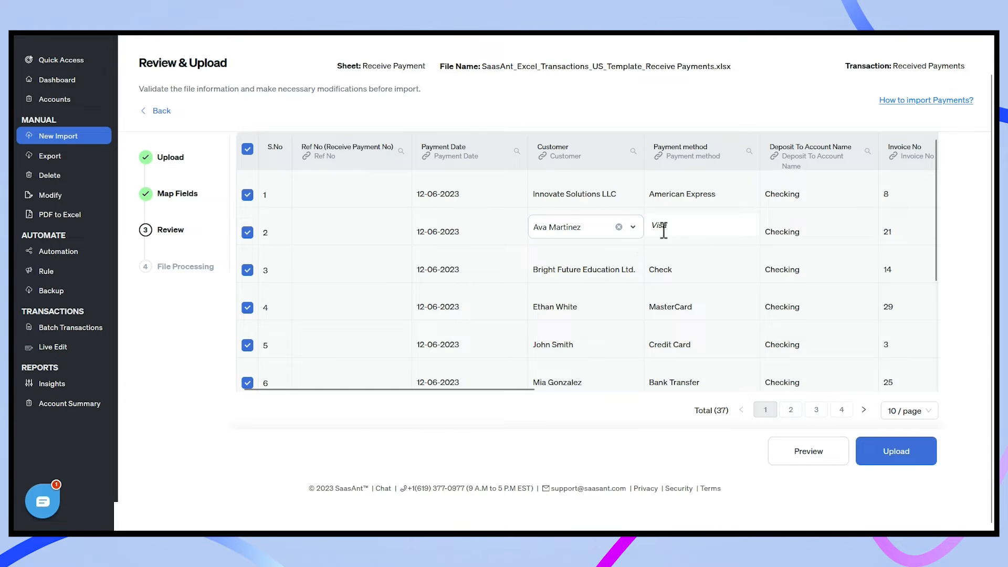
pyautogui.click(781, 231)
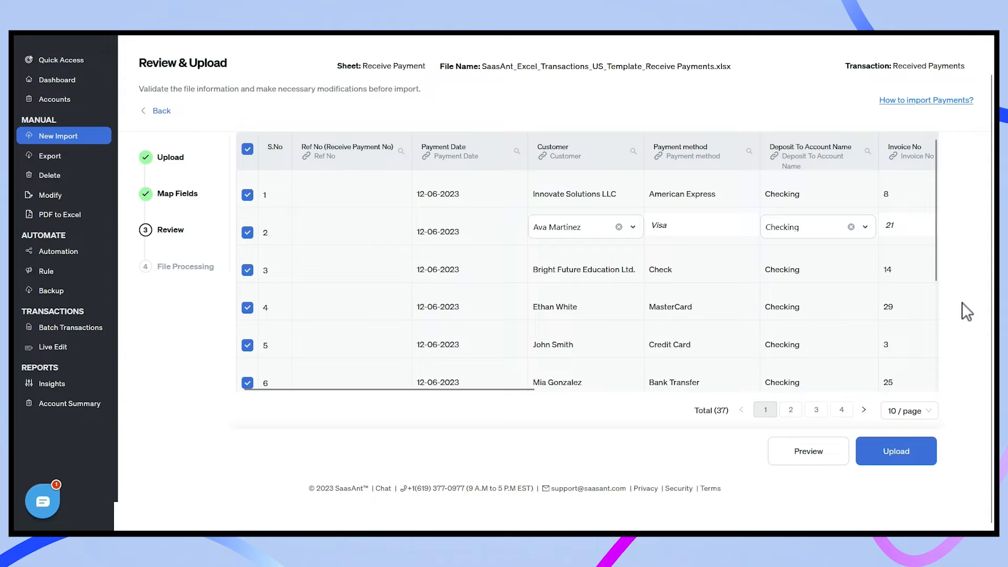
pyautogui.click(910, 451)
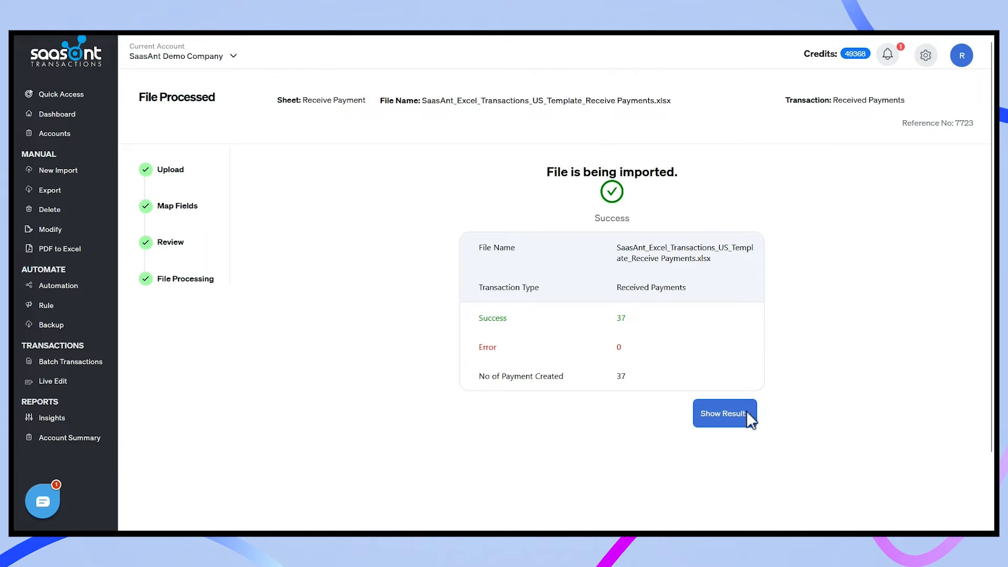
# Show the import results (37 success, 0 failed) and open payment Response Id 737 in QuickBooks.
pyautogui.click(743, 412)
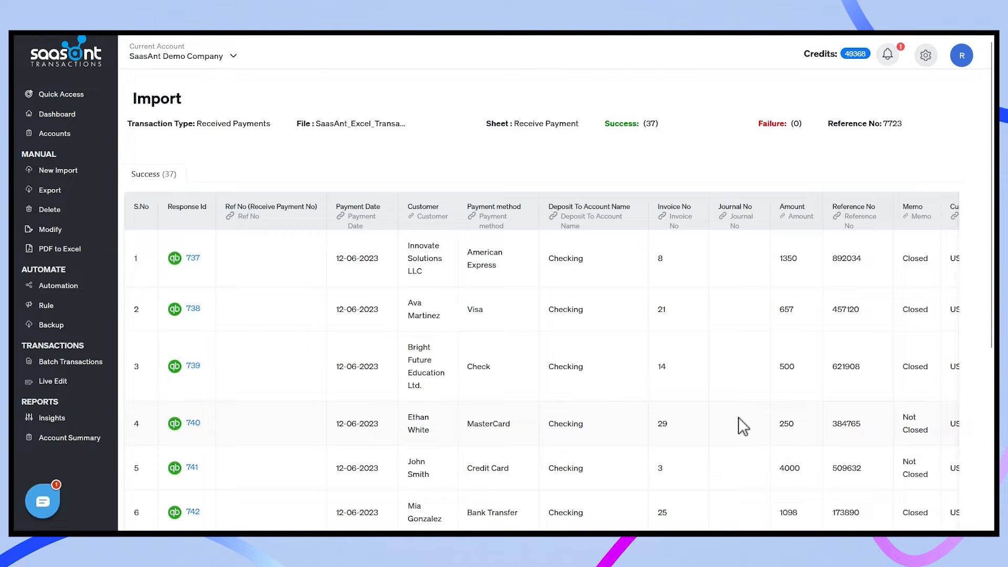
pyautogui.scroll(-5, 738, 417)
pyautogui.scroll(5, 738, 417)
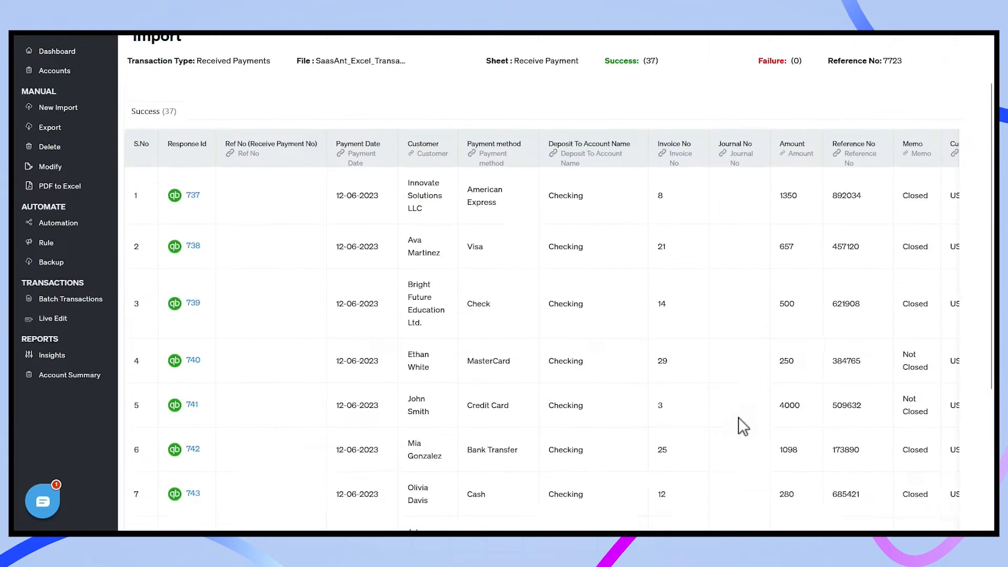
pyautogui.click(194, 259)
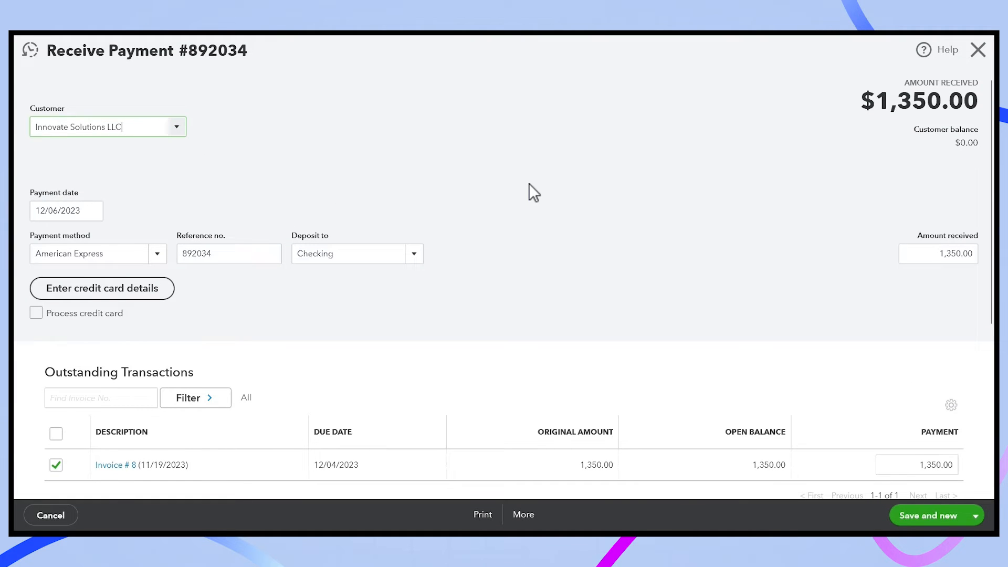
# Check Receive Payment #892034 shows $1,350.00 applied to Invoice #8, then close it.
pyautogui.scroll(-4, 528, 183)
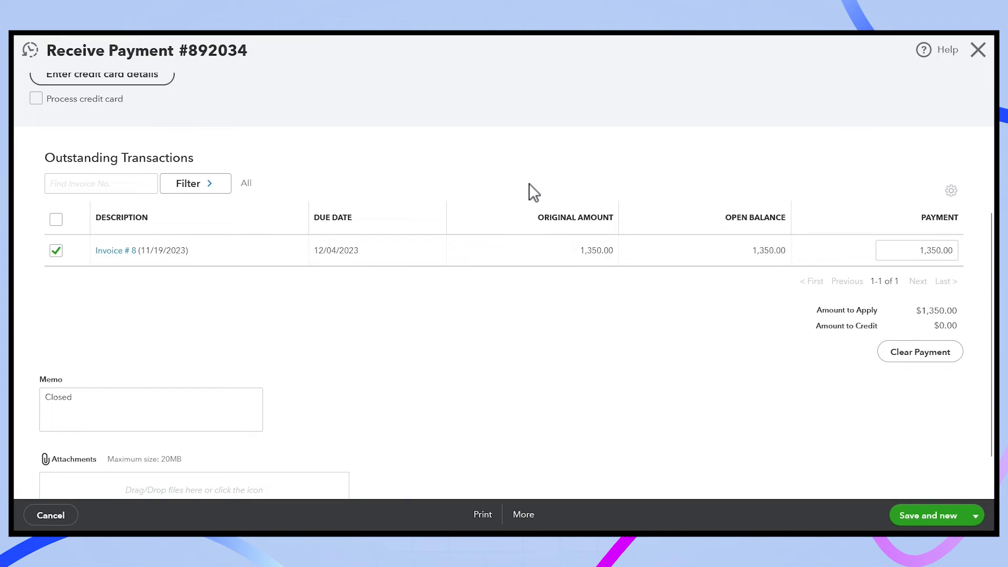
pyautogui.scroll(4, 528, 184)
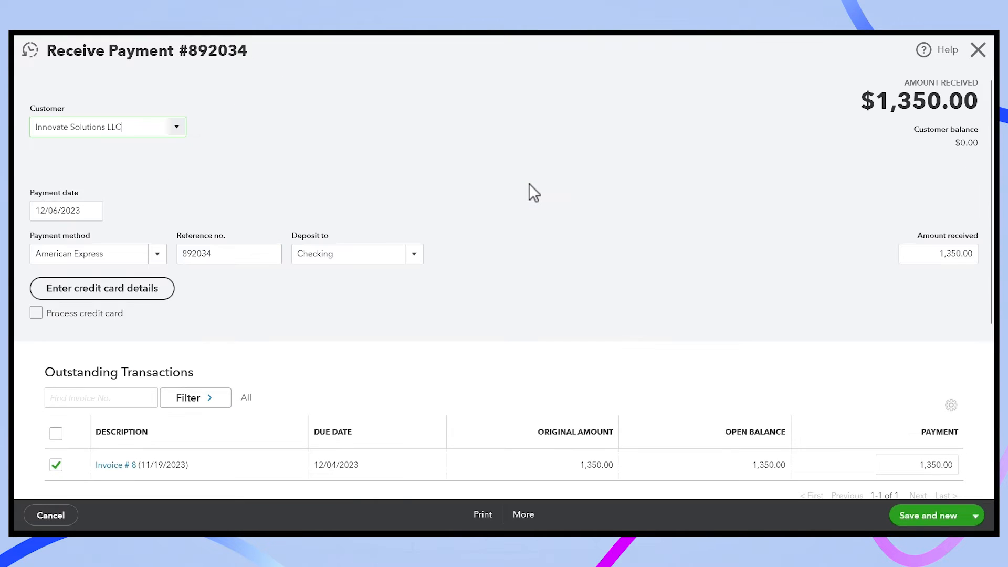
pyautogui.click(977, 50)
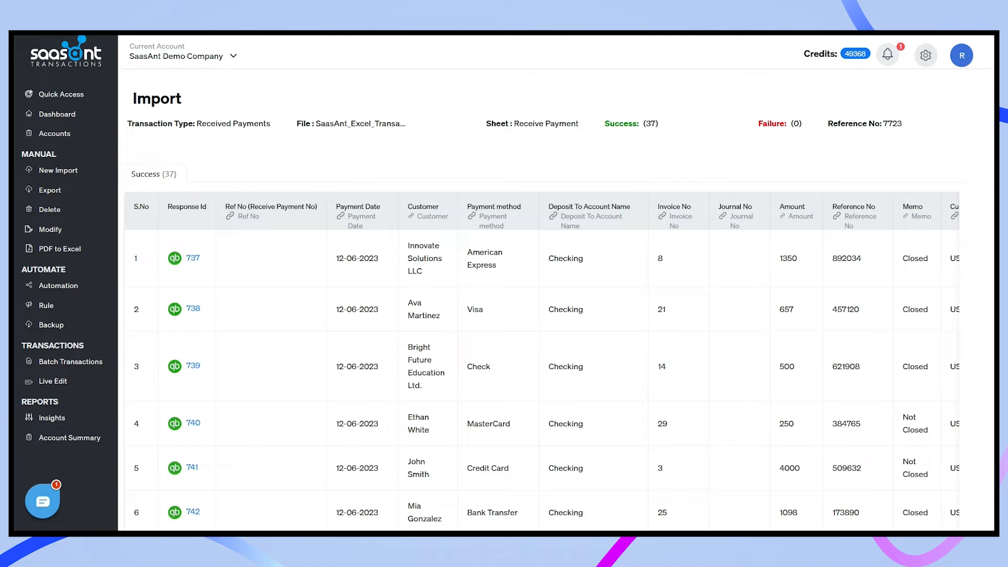
# Undo the import, confirming deletion of the 37 payments from QuickBooks, and show the results.
pyautogui.scroll(-5, 715, 192)
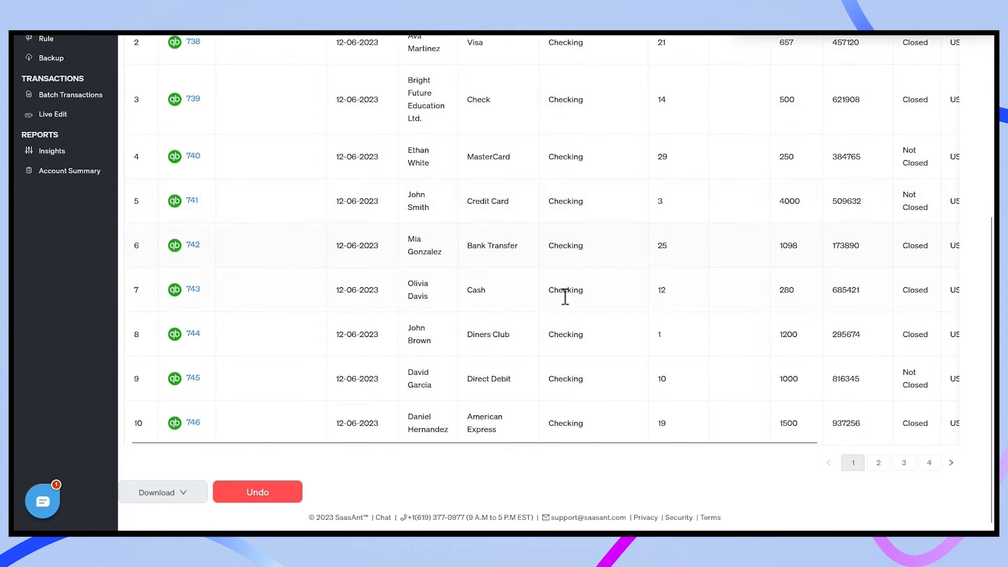
pyautogui.click(267, 492)
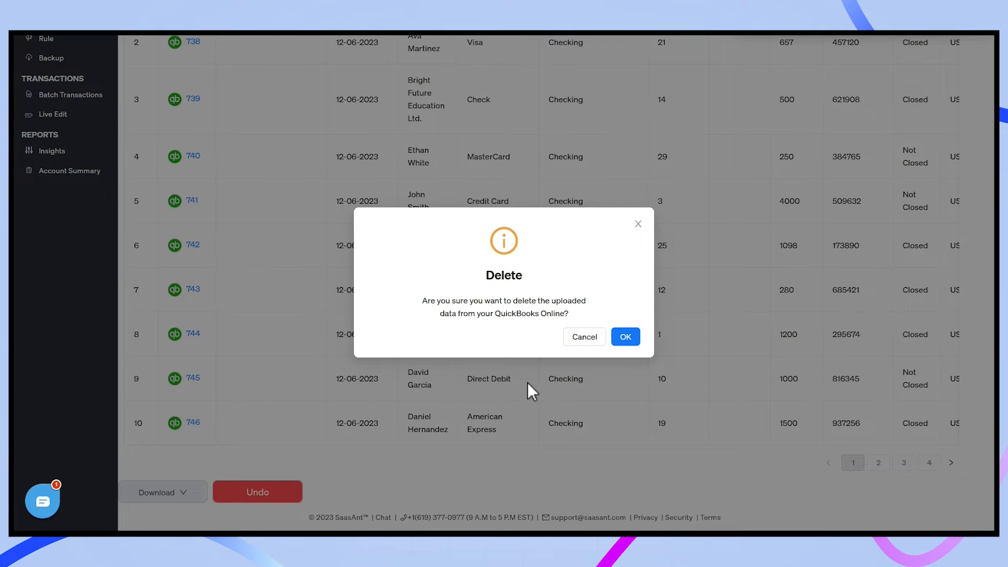
pyautogui.click(625, 338)
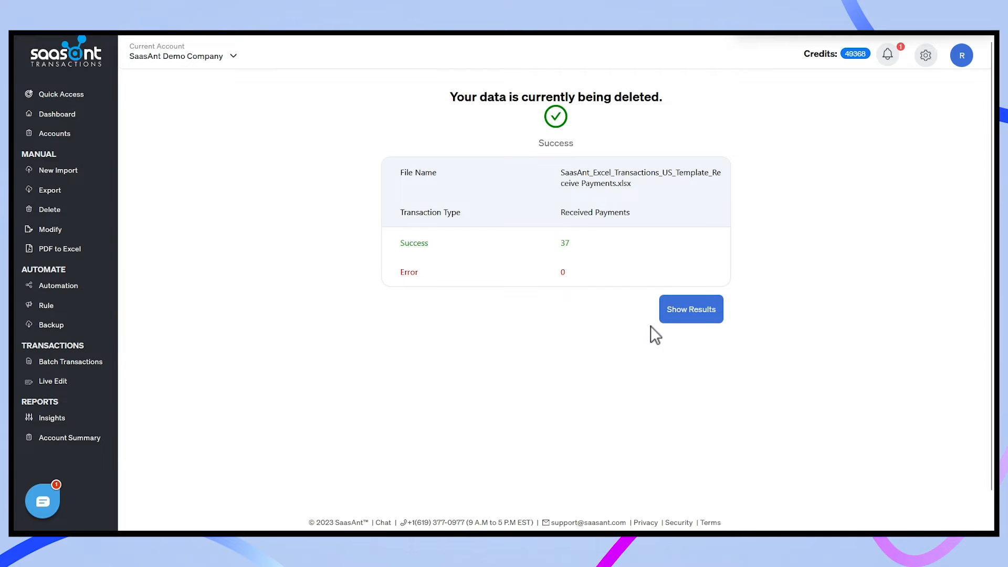
pyautogui.click(681, 311)
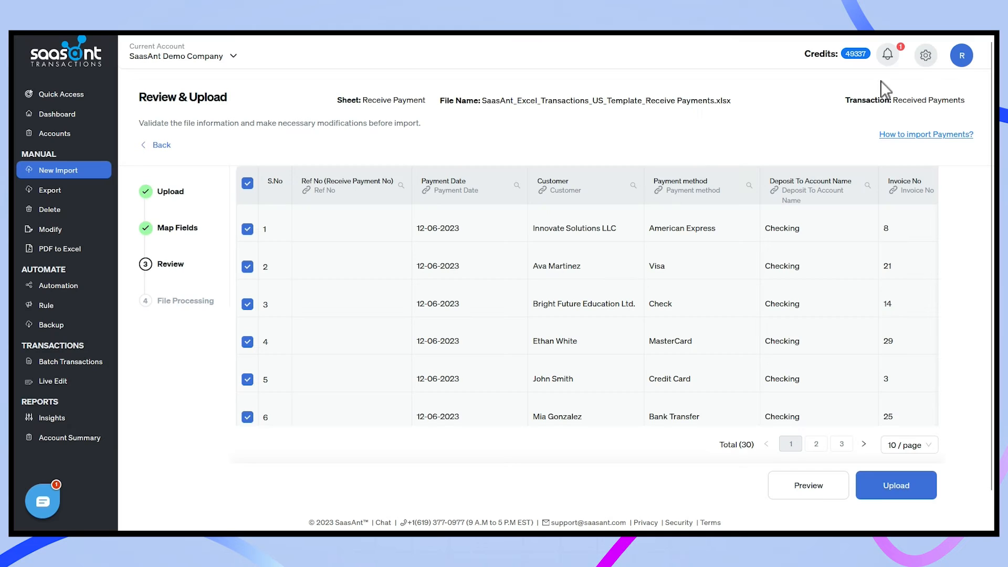
# Enable 'stop the import if the payment due amount mismatches' in Settings, save, and go back.
pyautogui.click(925, 57)
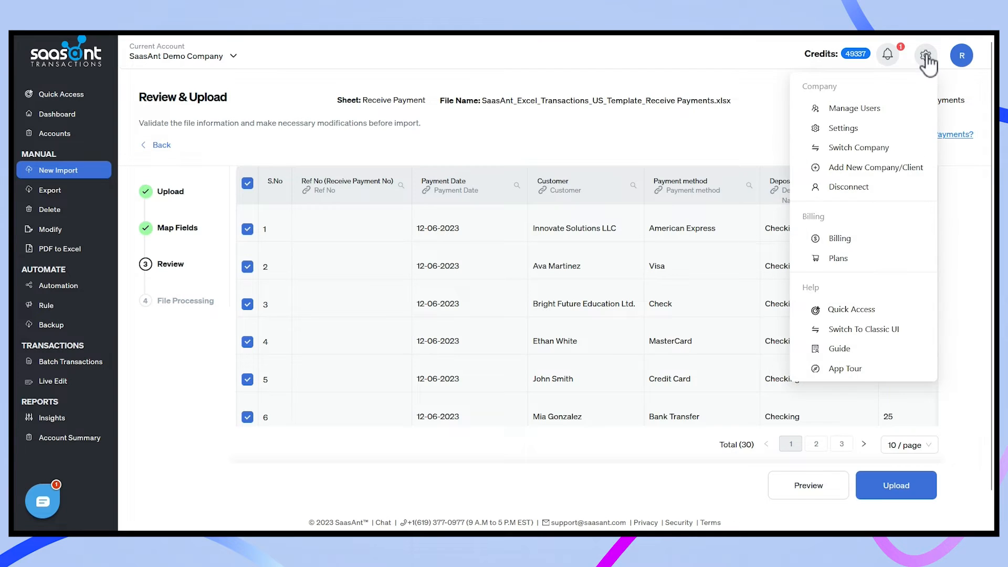
pyautogui.click(887, 130)
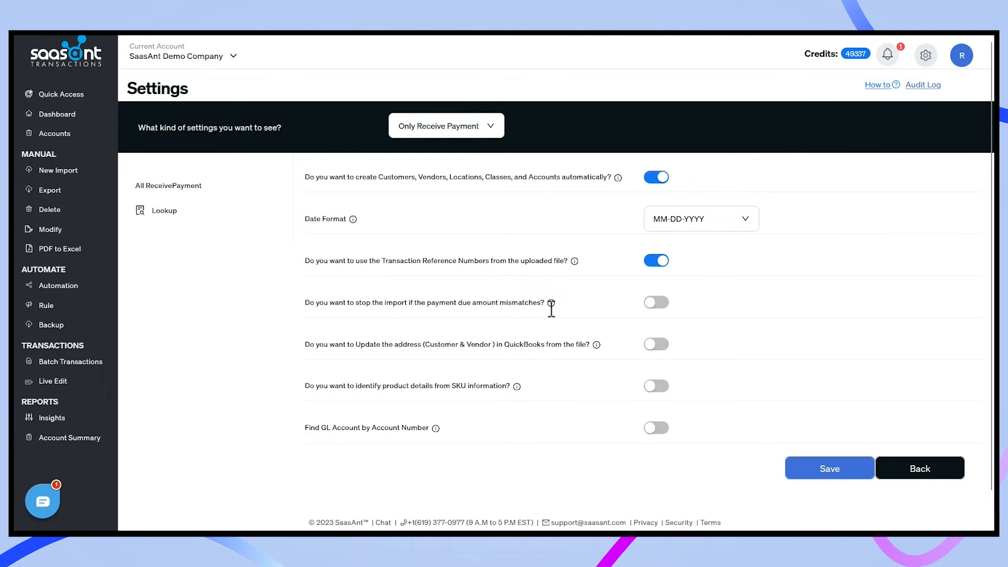
pyautogui.moveTo(552, 305)
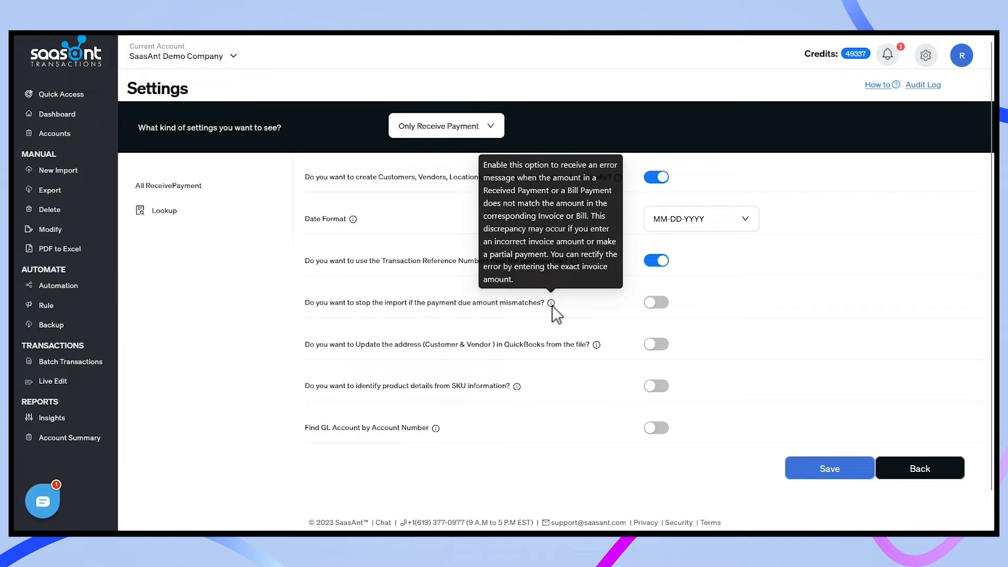
pyautogui.click(661, 308)
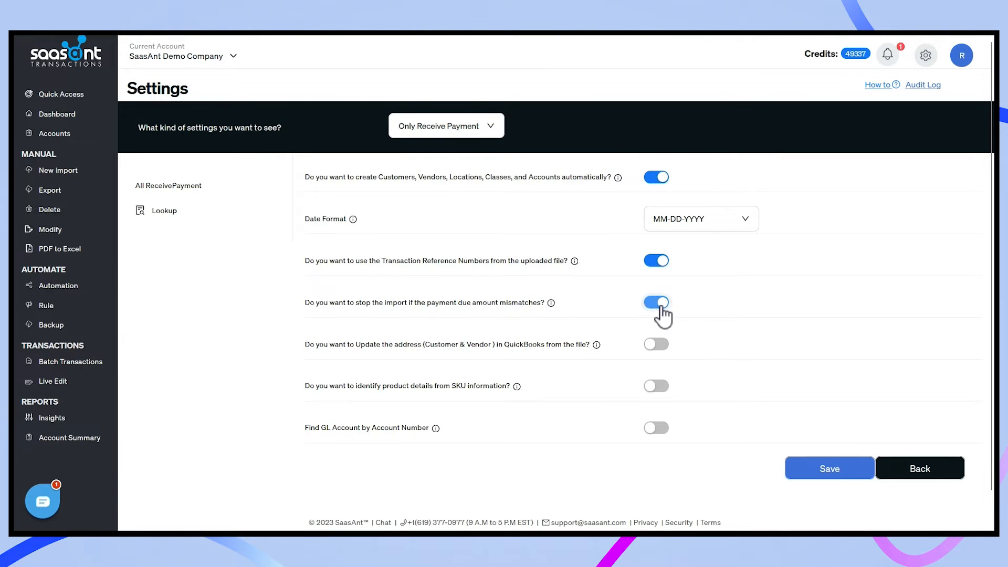
pyautogui.click(850, 478)
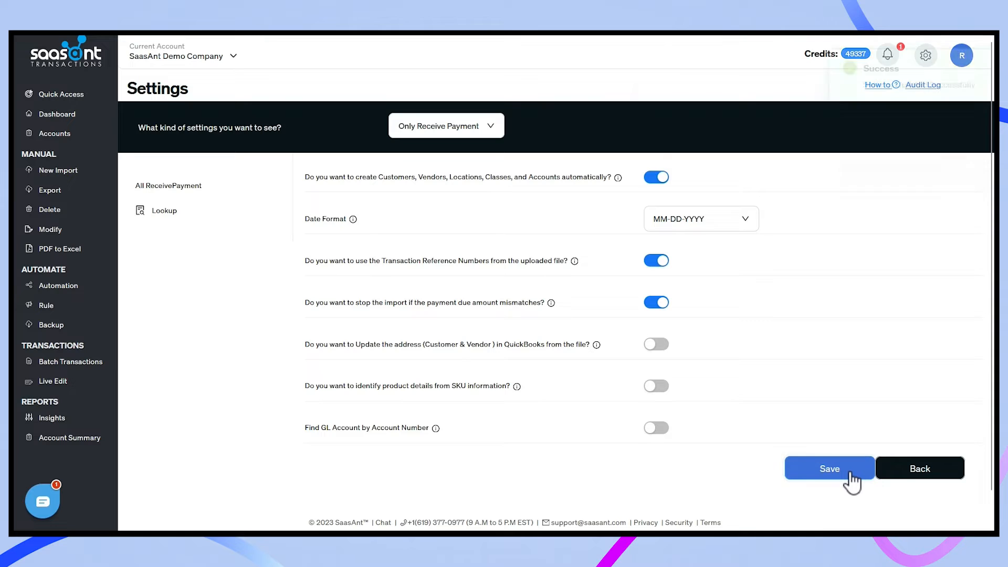
pyautogui.click(905, 475)
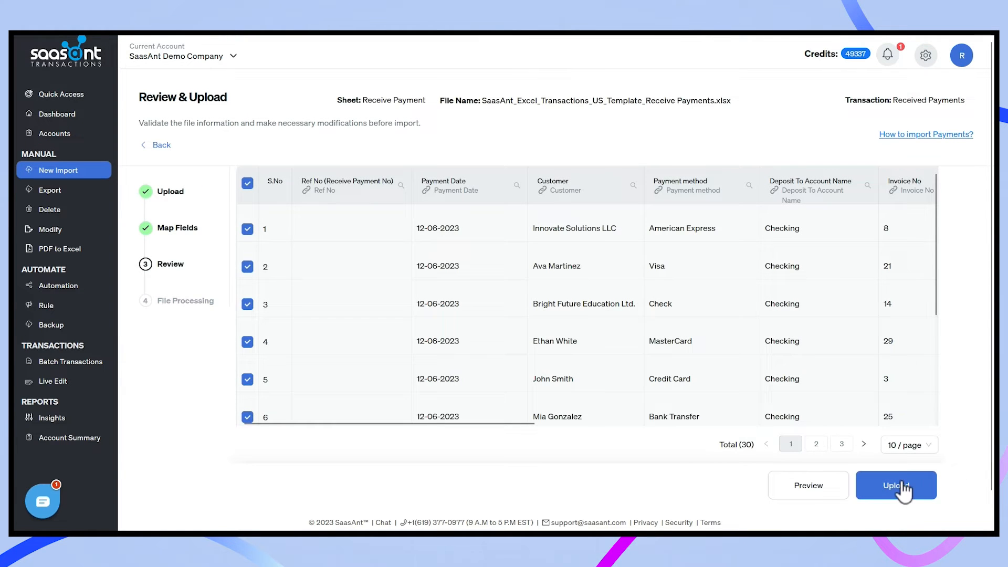
# Re-upload the payments and list the 8 failed rows in the Error tab.
pyautogui.click(904, 484)
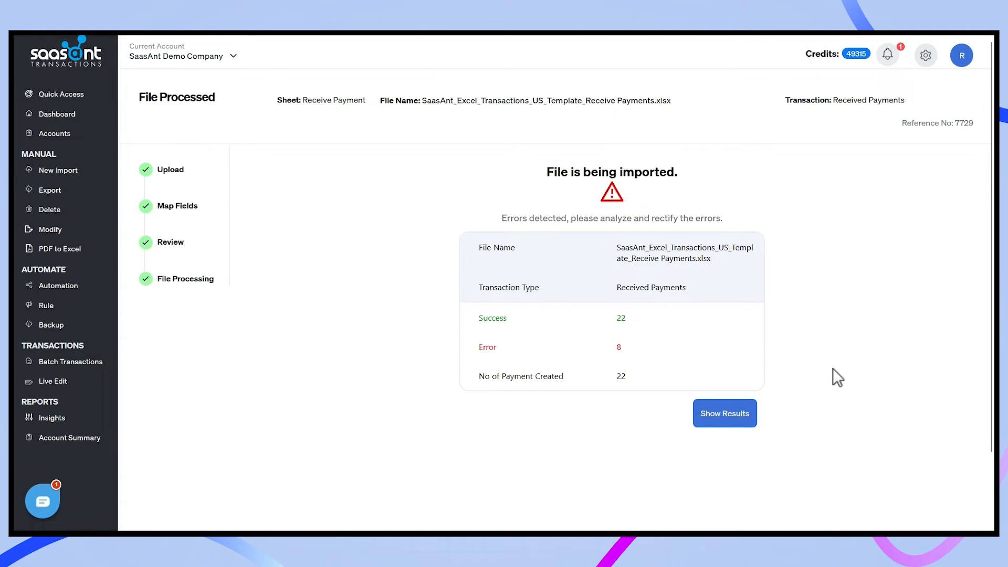
pyautogui.click(741, 414)
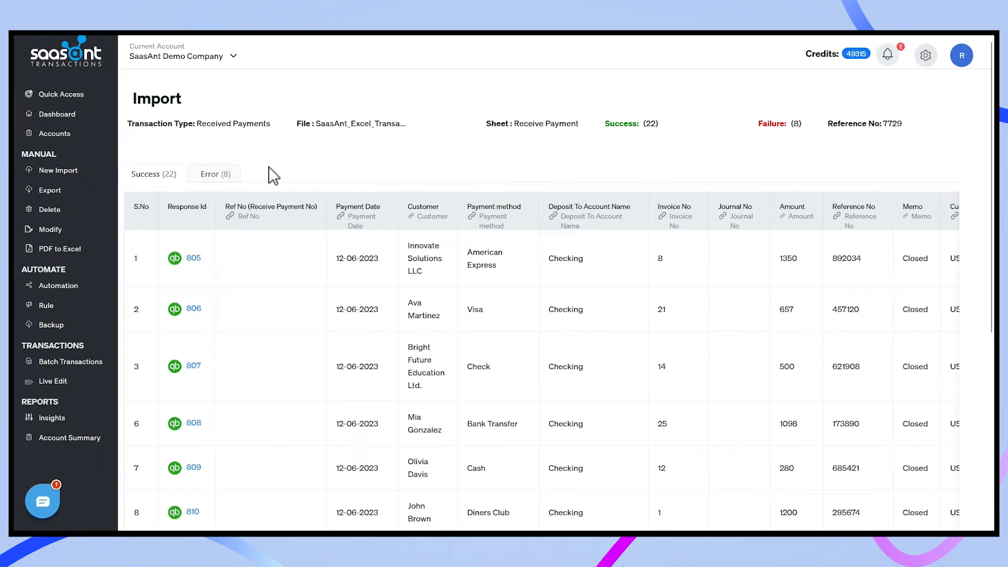
pyautogui.click(226, 177)
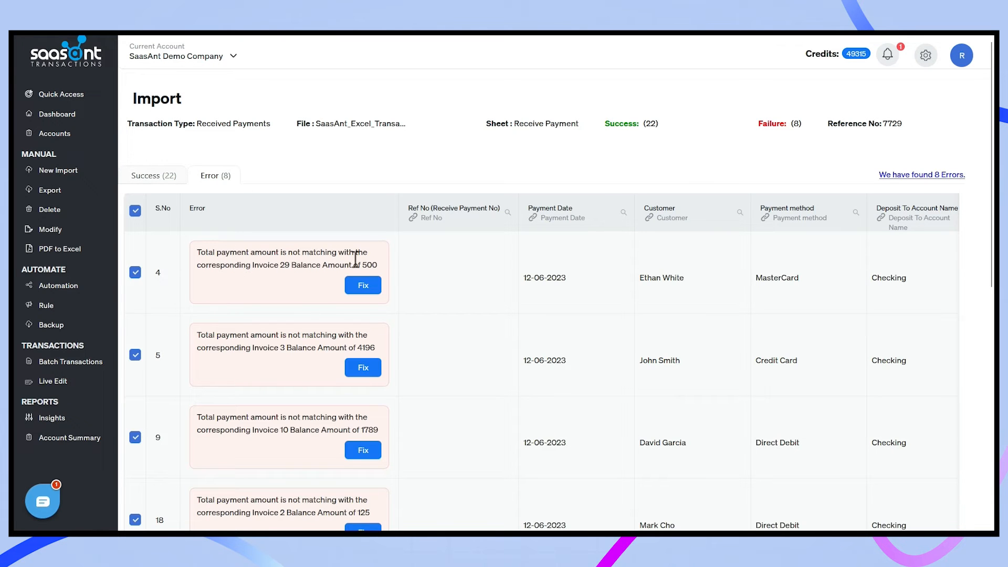
# Open row 4's mismatch fix without changes, then view the 22 successful payments.
pyautogui.click(363, 286)
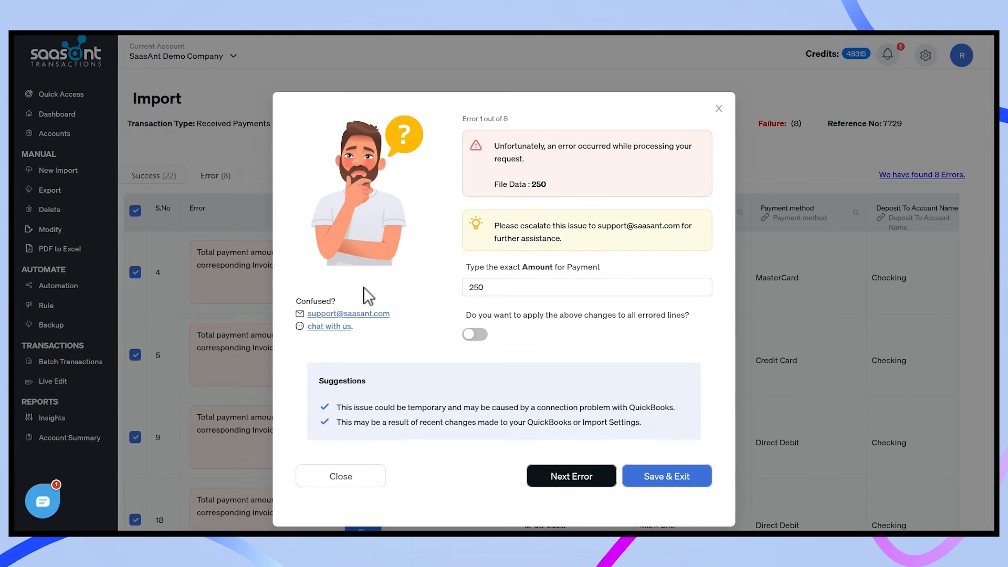
pyautogui.click(719, 108)
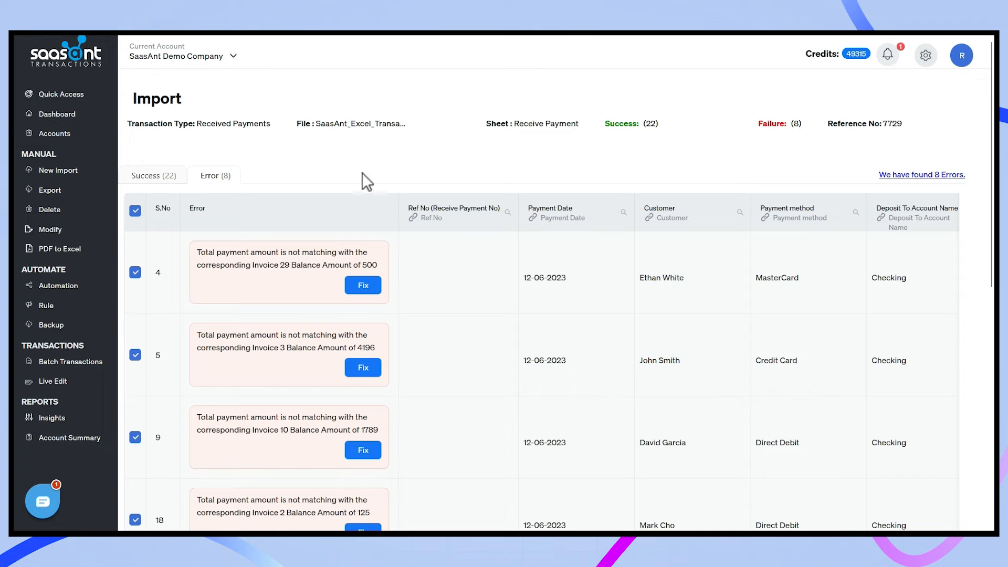
pyautogui.click(157, 175)
pyautogui.scroll(-4, 433, 326)
pyautogui.scroll(4, 432, 327)
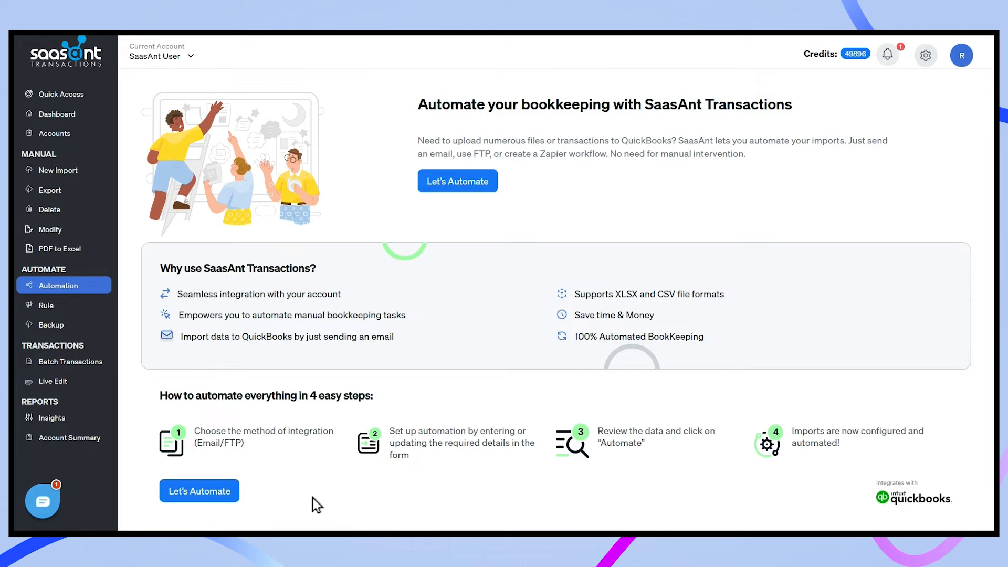
# Start an Email automation for Journal Entries with the approved sender email address.
pyautogui.click(222, 496)
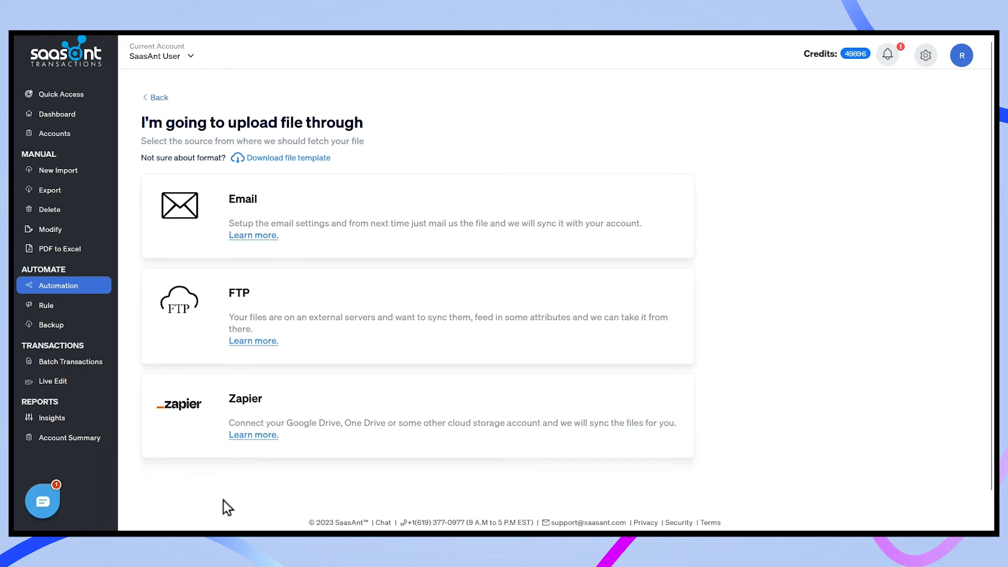
pyautogui.click(390, 225)
pyautogui.click(326, 204)
pyautogui.click(282, 316)
pyautogui.click(261, 265)
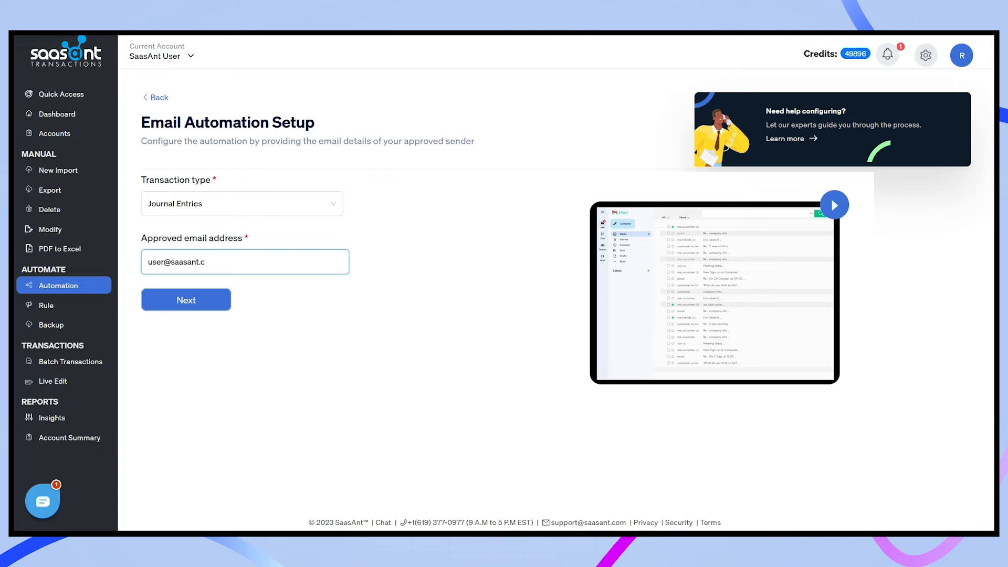
pyautogui.press('Return')
pyautogui.click(219, 352)
# Choose Simple Mapping, create the automation, and finish at My Automations.
pyautogui.click(643, 323)
pyautogui.click(644, 373)
pyautogui.scroll(-8, 764, 383)
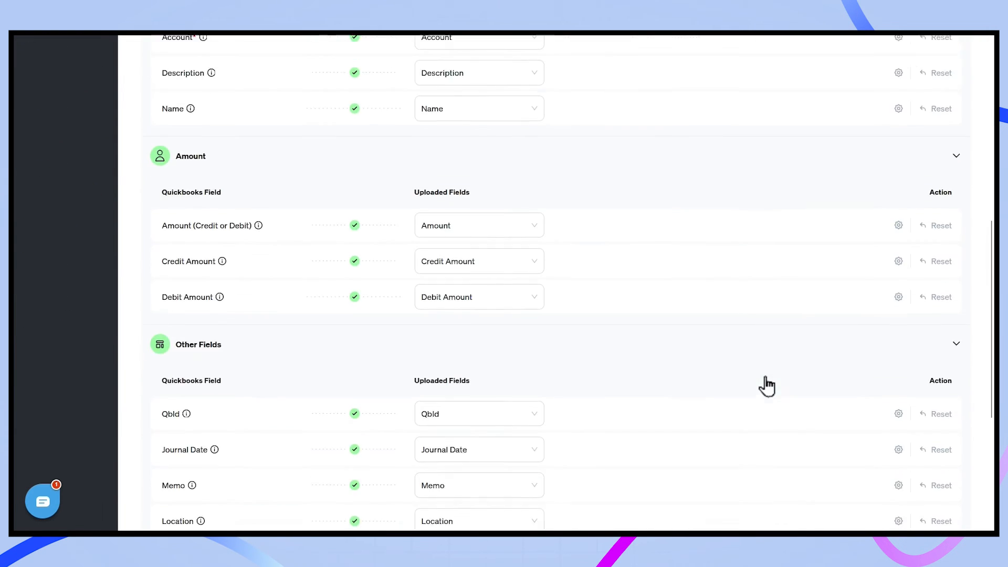
pyautogui.scroll(-5, 764, 383)
pyautogui.click(928, 479)
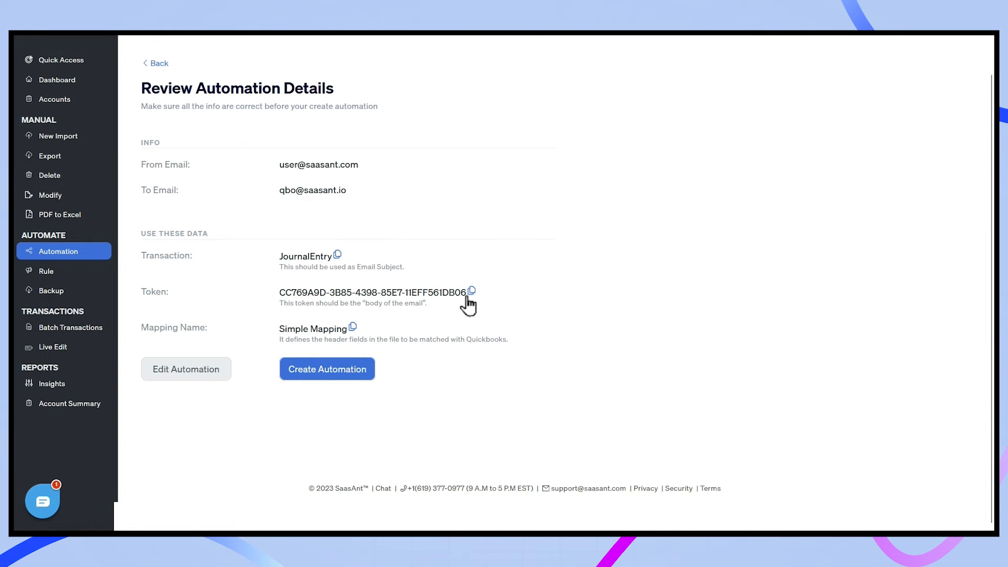
pyautogui.click(365, 375)
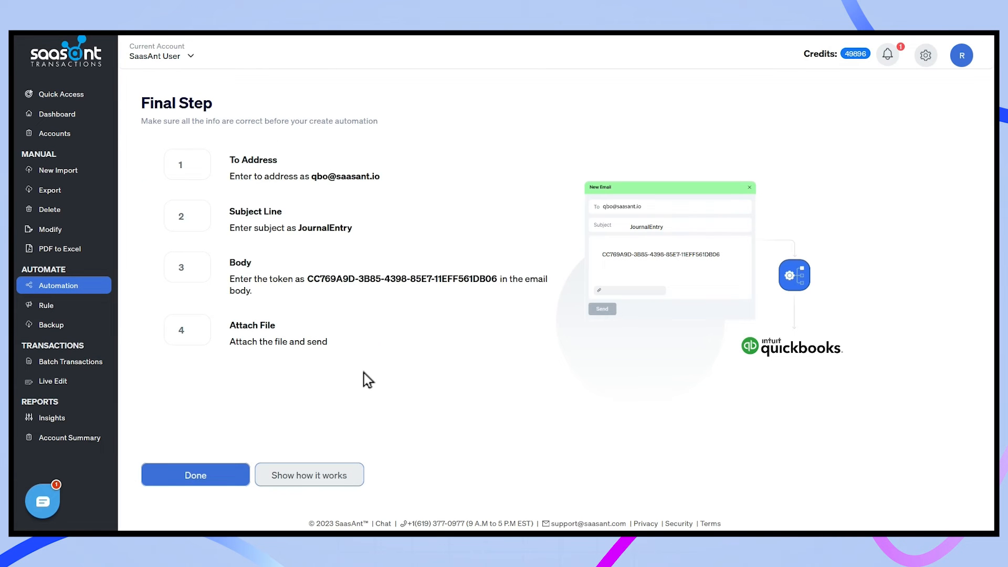
pyautogui.click(190, 478)
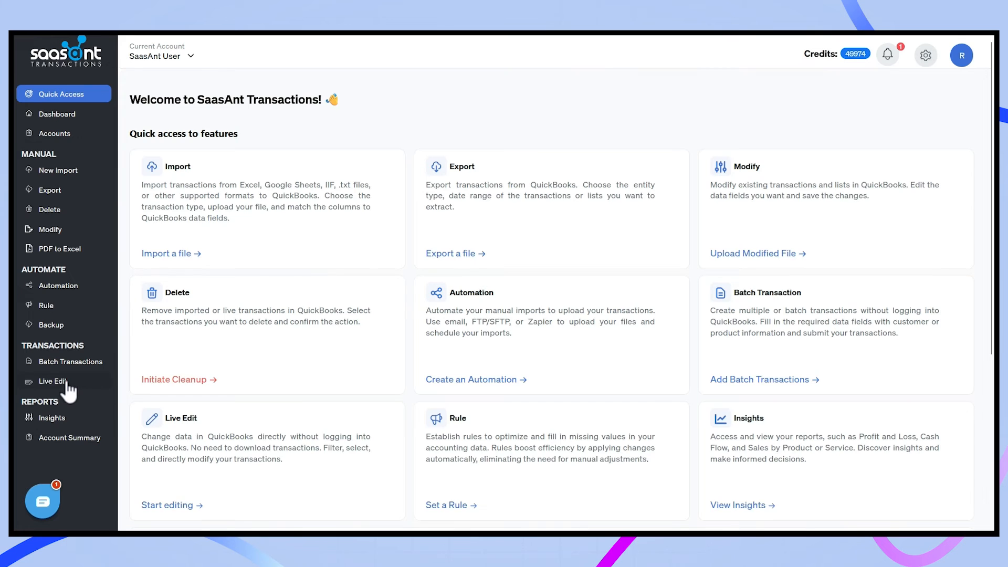
# Start Live Edit and choose to find QuickBooks transactions by searching.
pyautogui.click(67, 386)
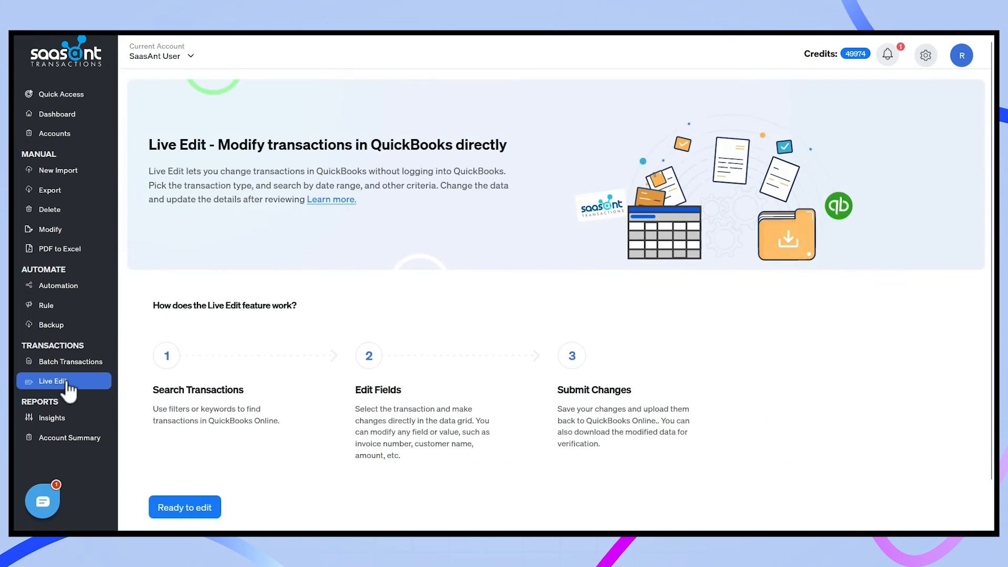
pyautogui.click(172, 510)
pyautogui.click(423, 262)
pyautogui.click(504, 383)
# Search for Journal Entries dated from 11-01-2022 to 12-05-2023.
pyautogui.click(316, 172)
pyautogui.write('jou')
pyautogui.click(311, 195)
pyautogui.click(298, 211)
pyautogui.click(223, 239)
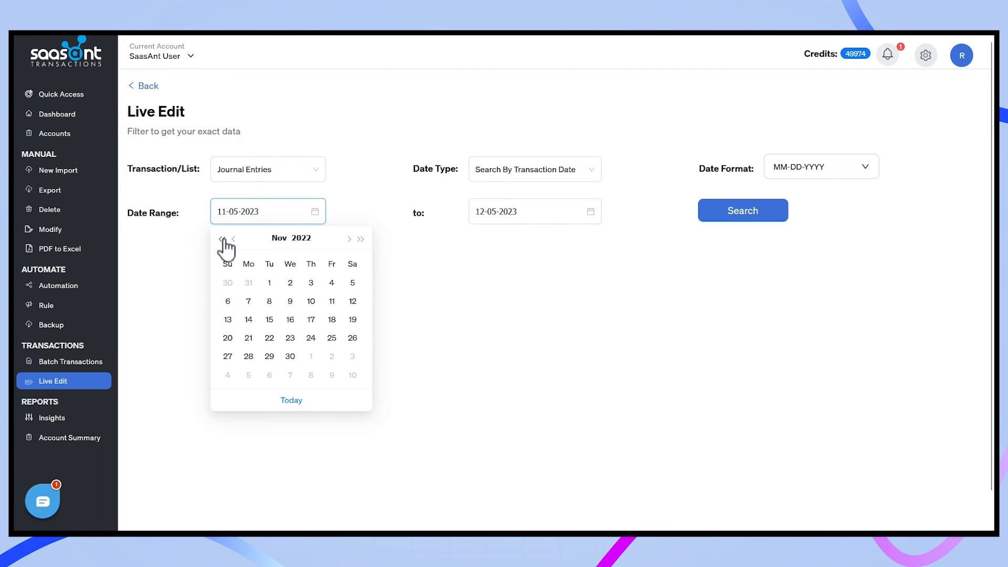
pyautogui.click(269, 282)
pyautogui.click(581, 212)
pyautogui.click(527, 298)
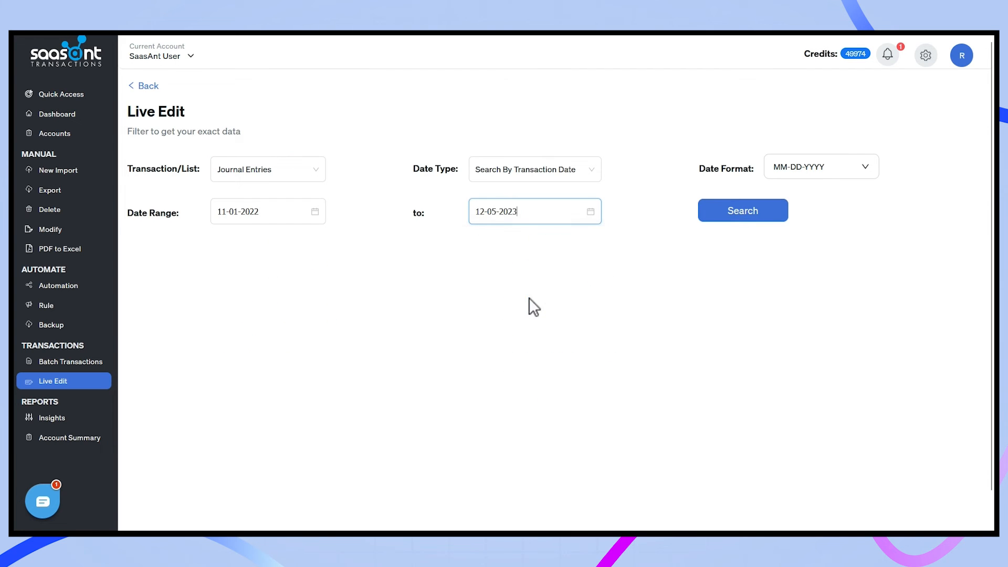
pyautogui.click(723, 214)
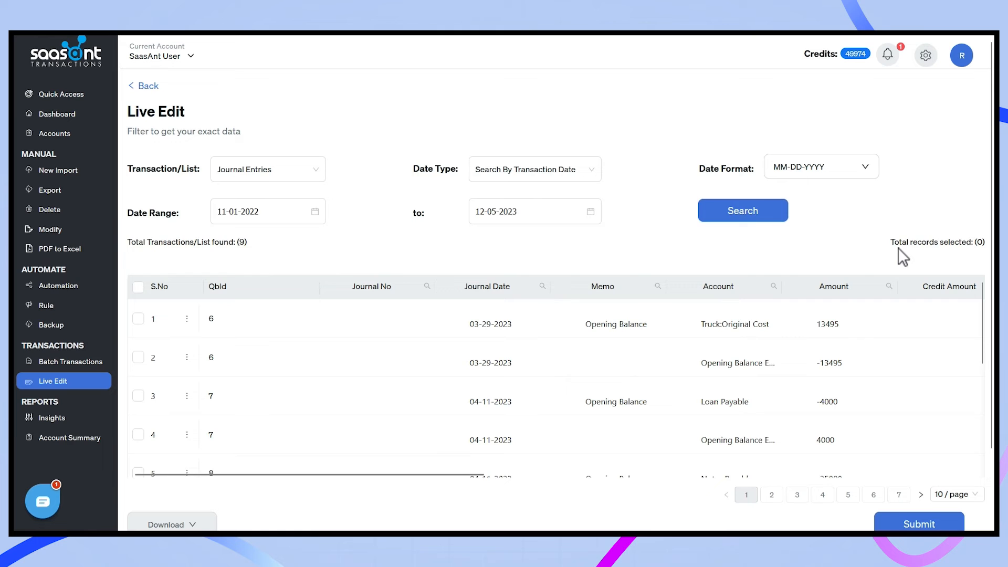
# Select the first journal entry's date, memo, account and amount cells for inline editing.
pyautogui.click(524, 319)
pyautogui.click(635, 325)
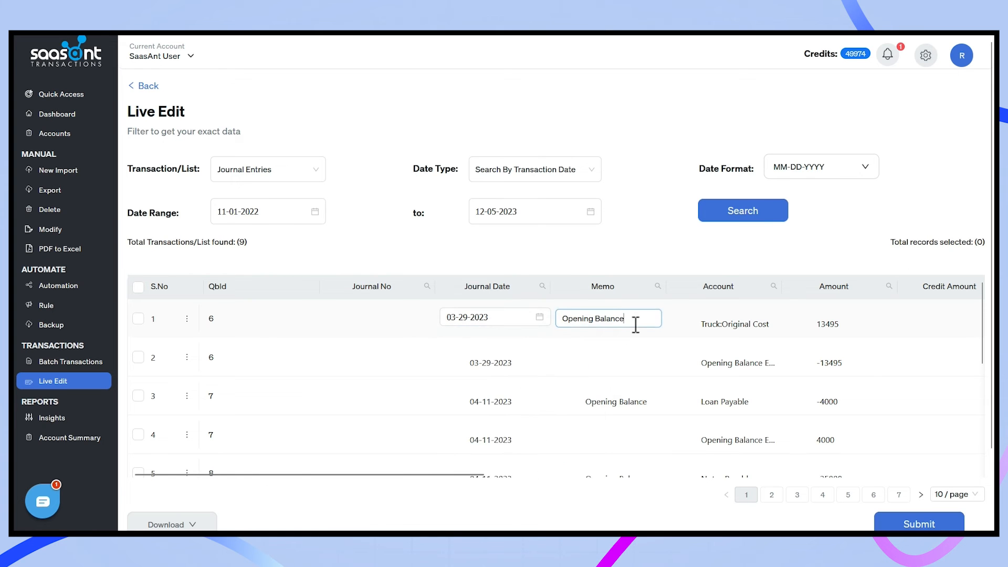
pyautogui.click(726, 325)
pyautogui.click(832, 323)
pyautogui.scroll(-1, 865, 239)
pyautogui.scroll(-5, 857, 262)
pyautogui.scroll(2, 853, 178)
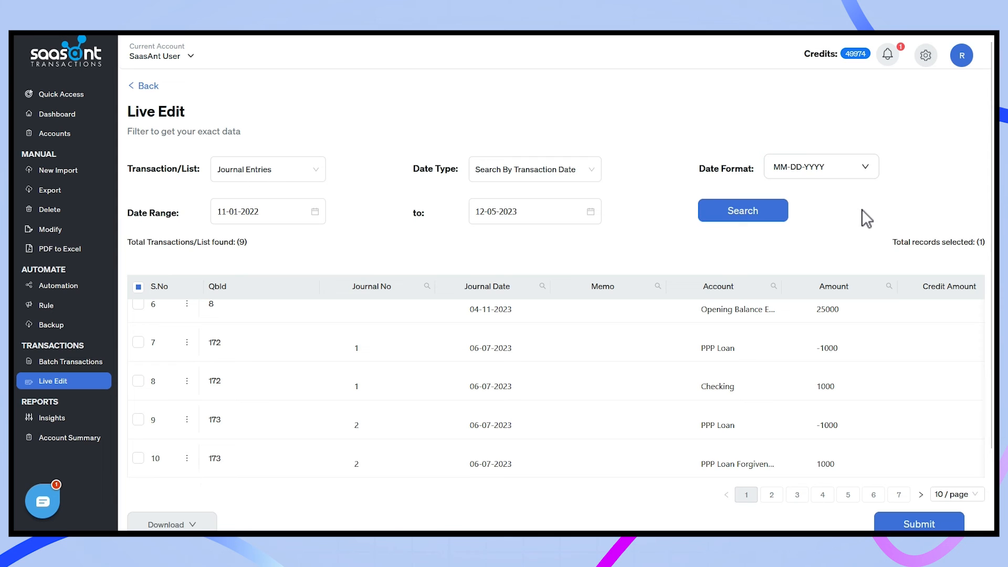